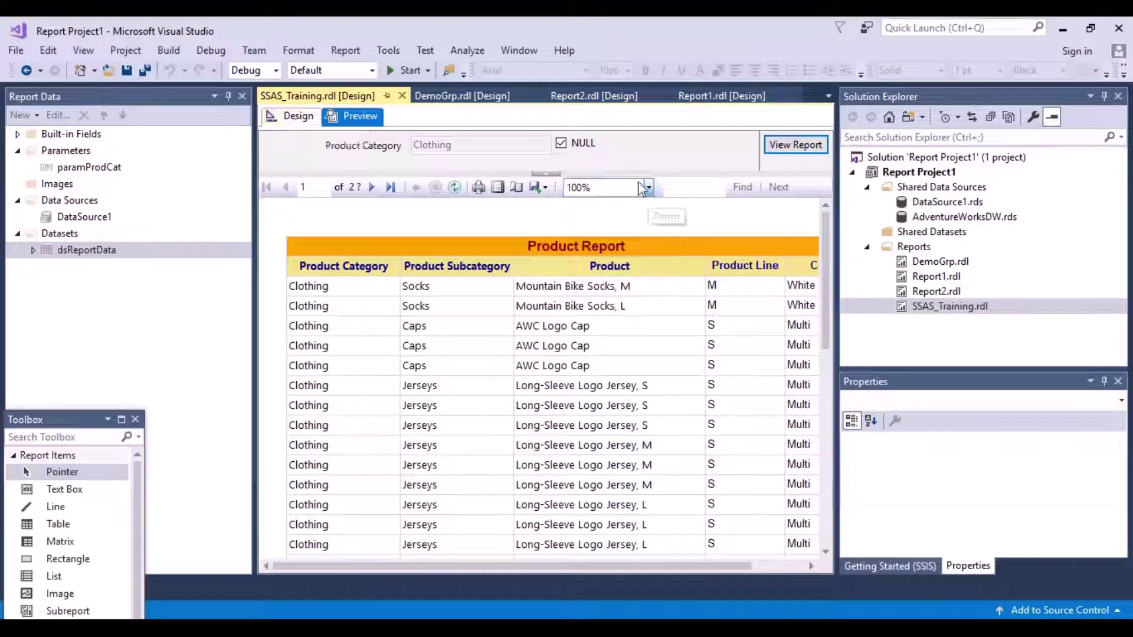
- Uncheck NULL for Product Category in Preview and inspect the Clothing value
click(560, 144)
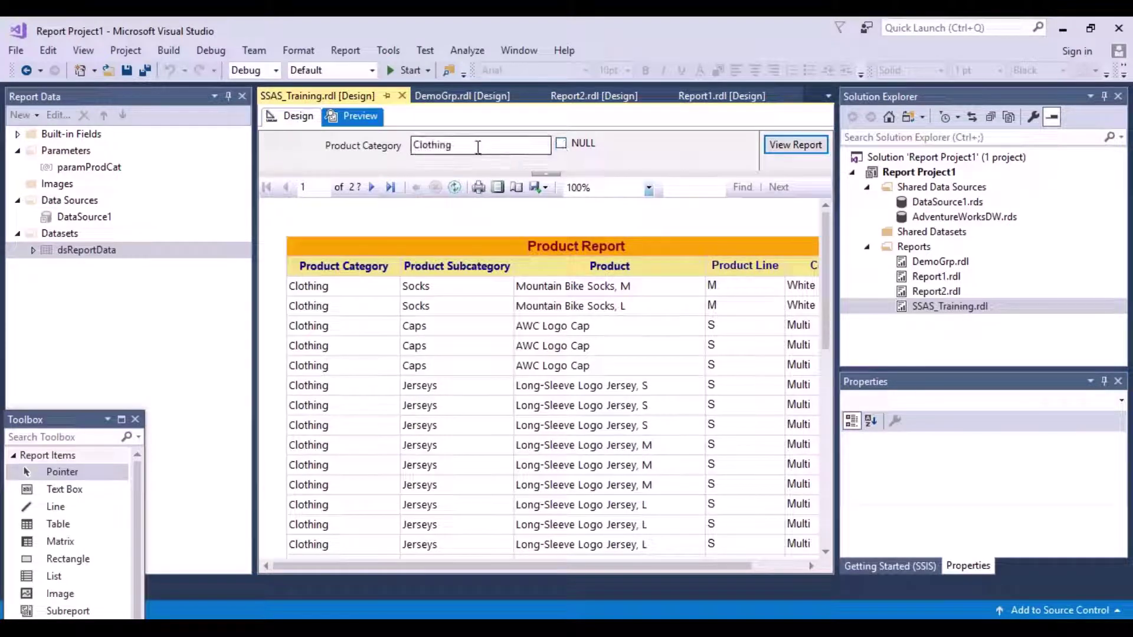
drag(477, 148, 435, 151)
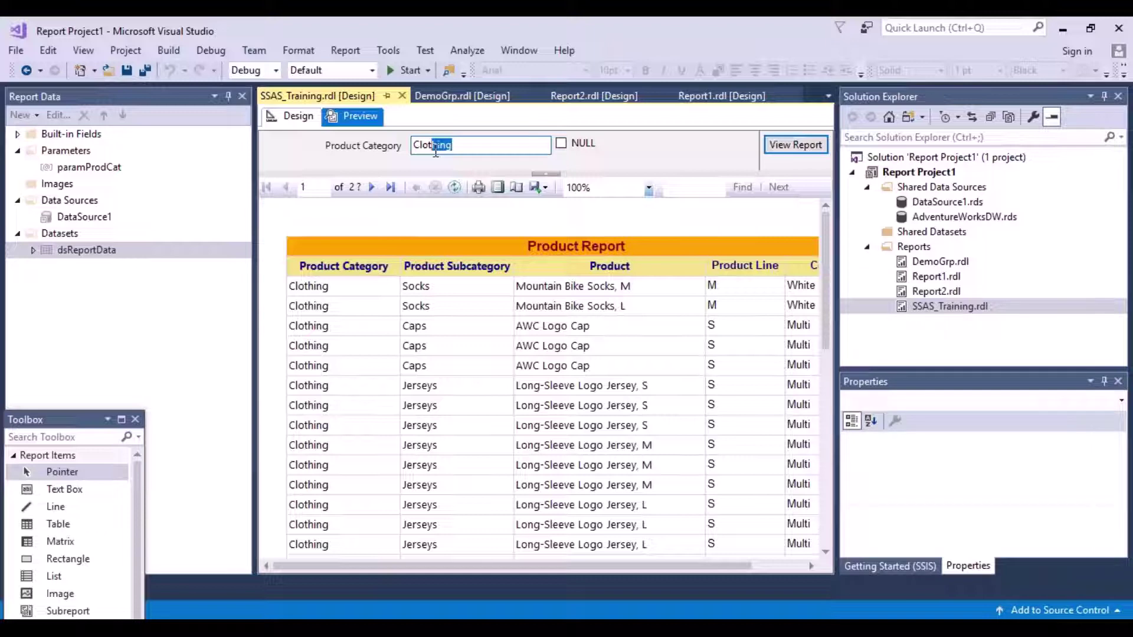
click(466, 287)
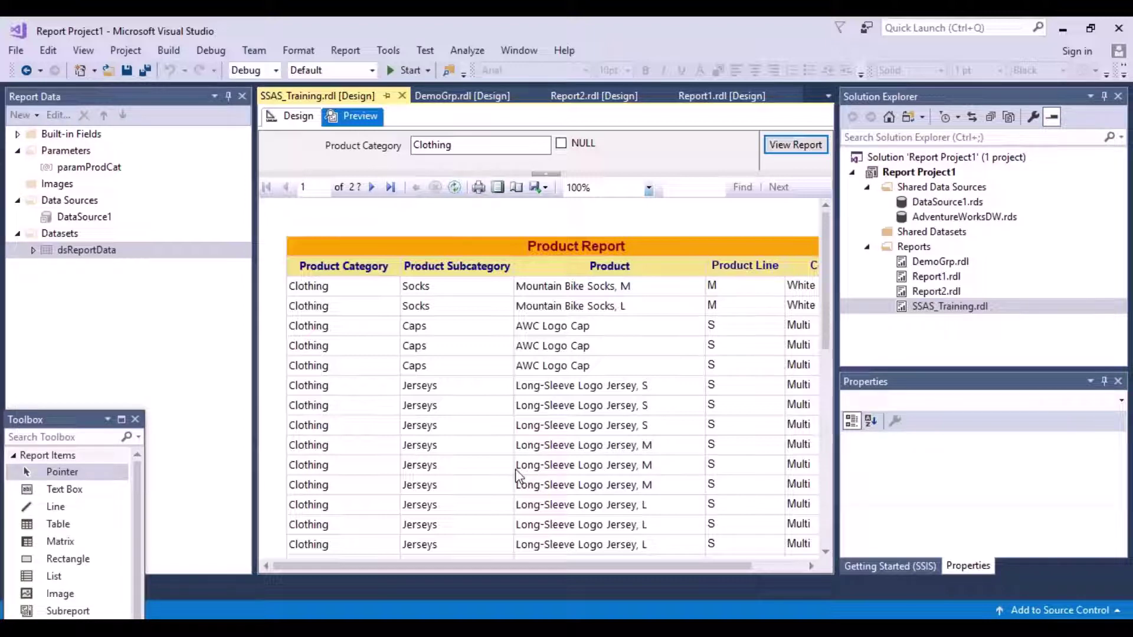
- Return to Design and start a new report parameter from the Report Data Parameters group
click(299, 121)
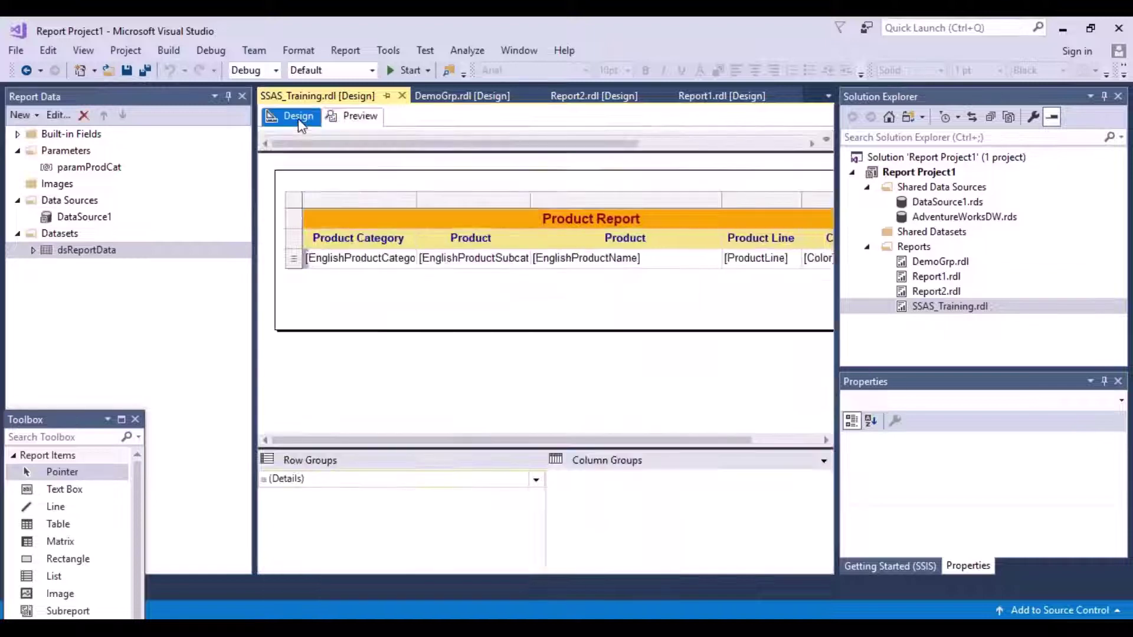
click(75, 152)
right_click(75, 152)
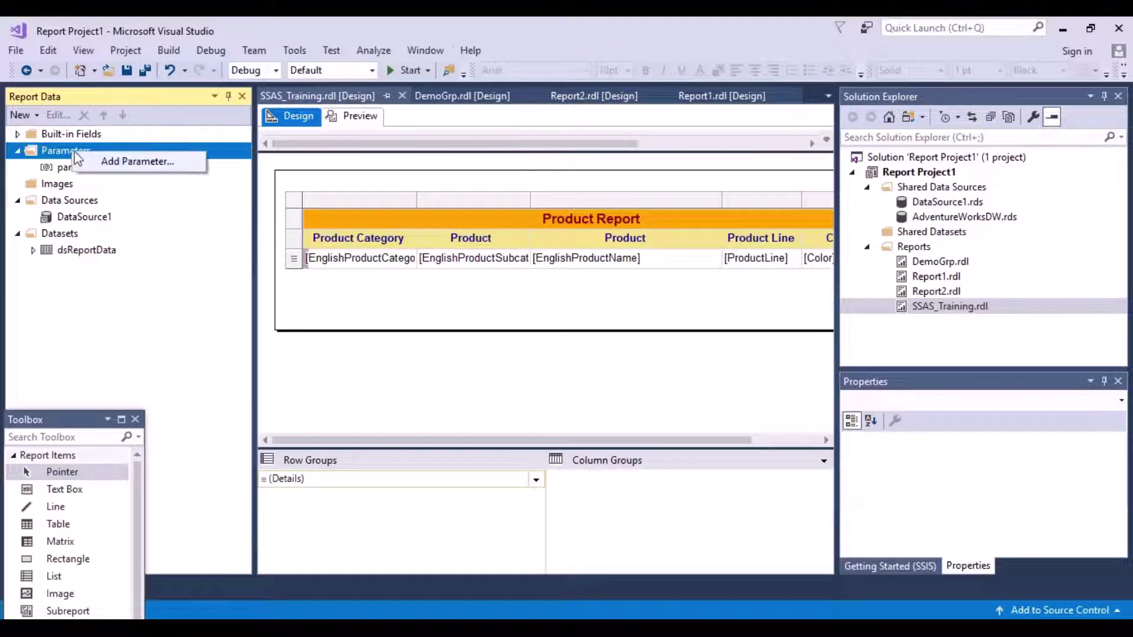
click(112, 163)
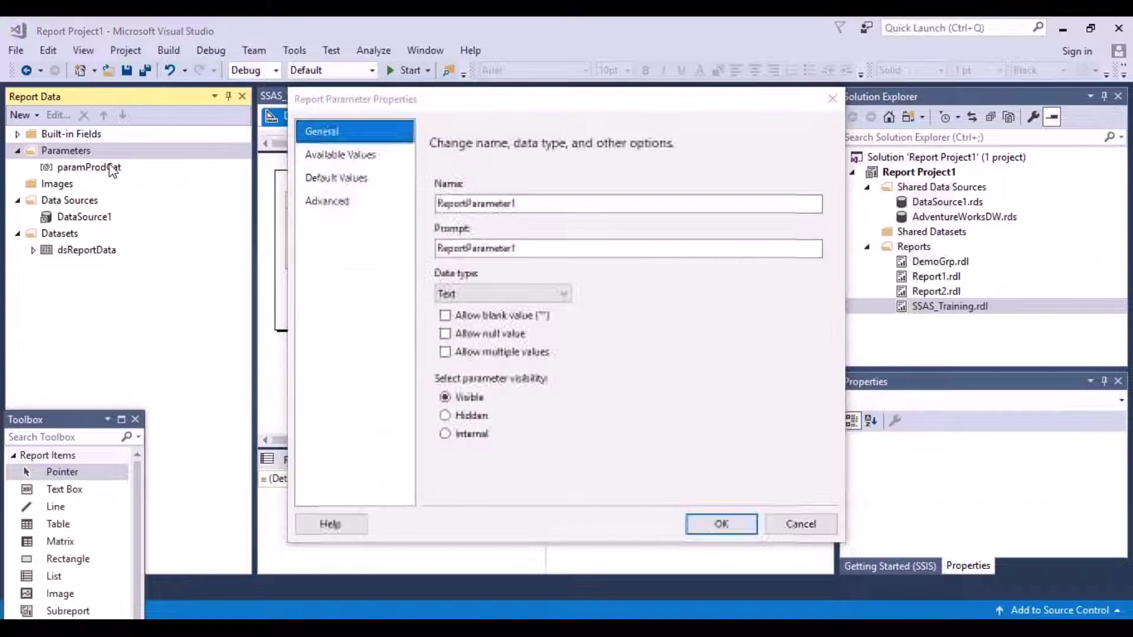
- Name the parameter paramProduct and set its prompt to Product
drag(527, 206, 414, 204)
text(paramP)
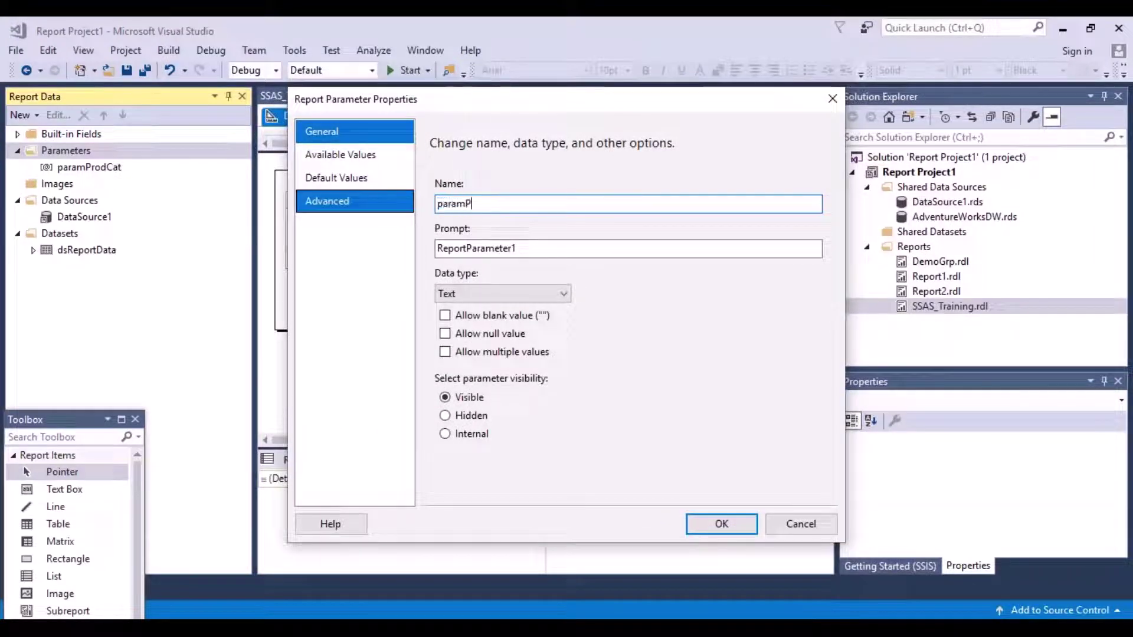
text(roduct)
click(526, 248)
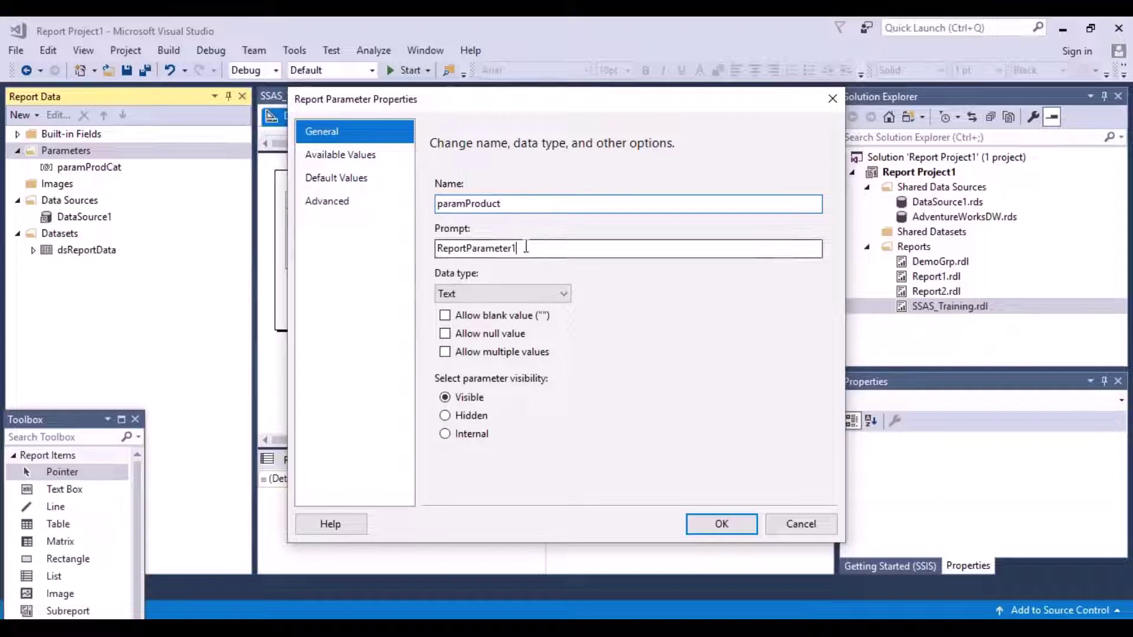
drag(526, 247, 398, 262)
text(Produ)
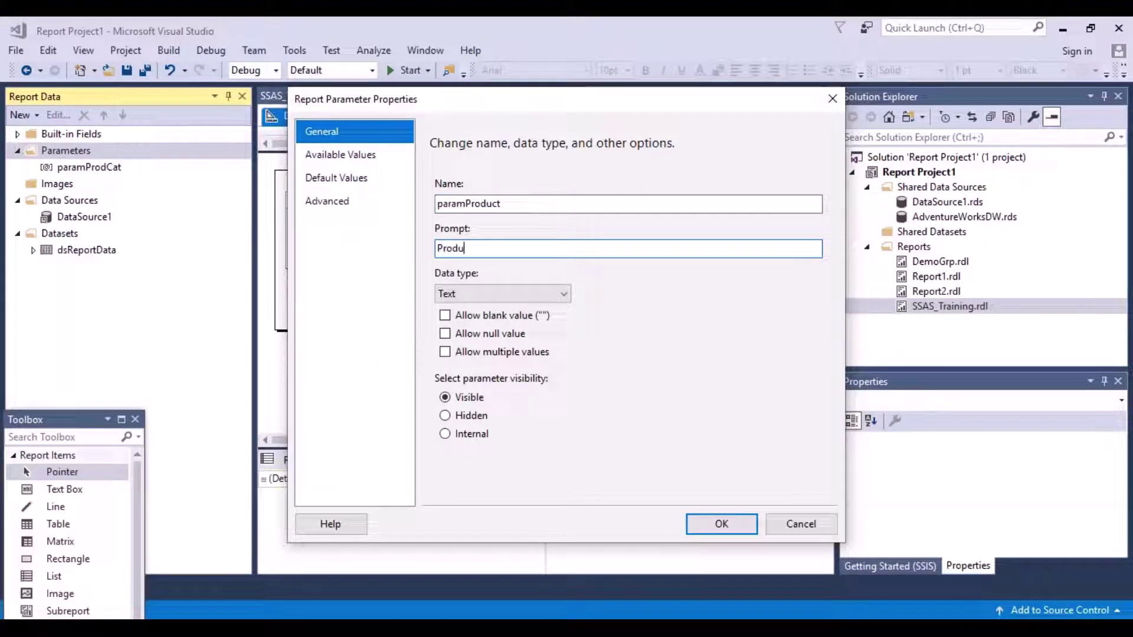
text(ct)
- Save paramProduct, confirm the preview shows a Product prompt, and return to Design
click(735, 529)
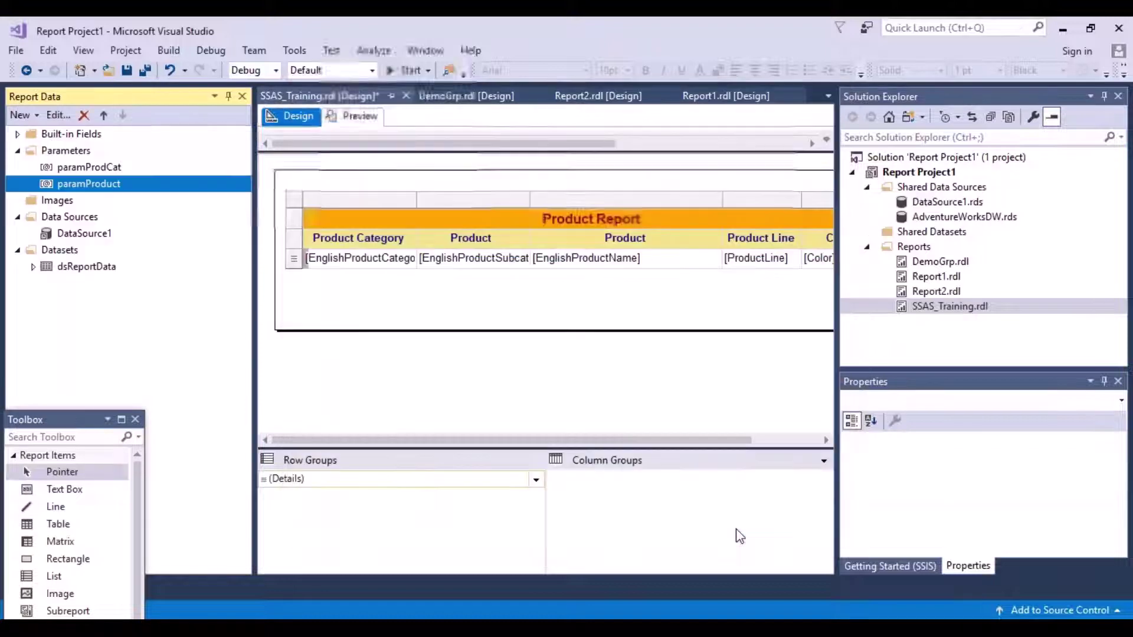
click(359, 118)
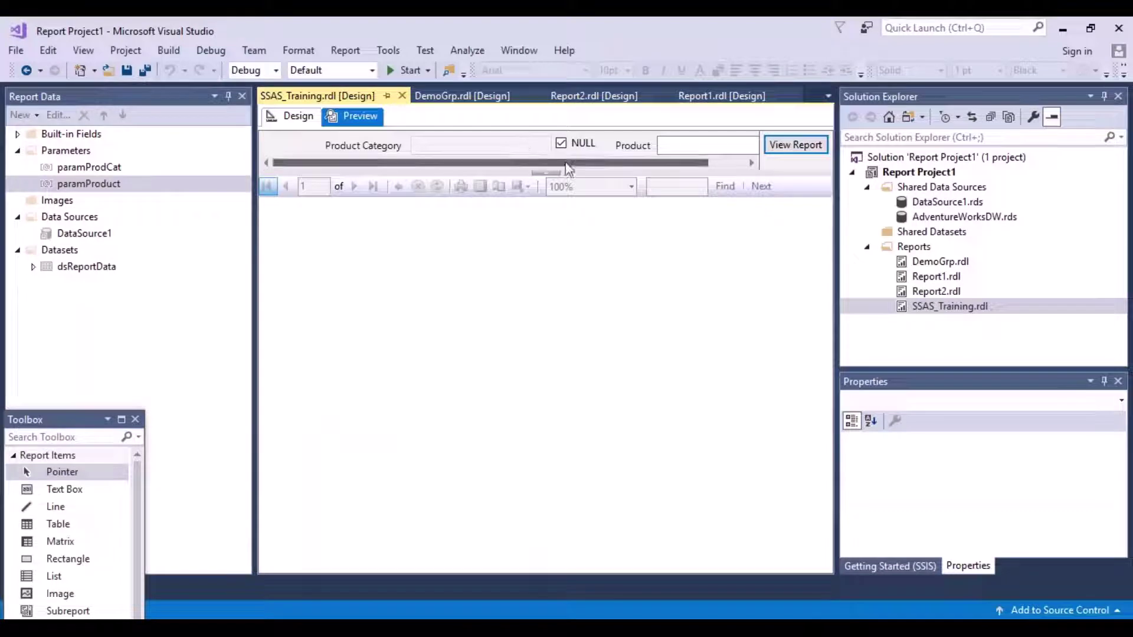
click(701, 144)
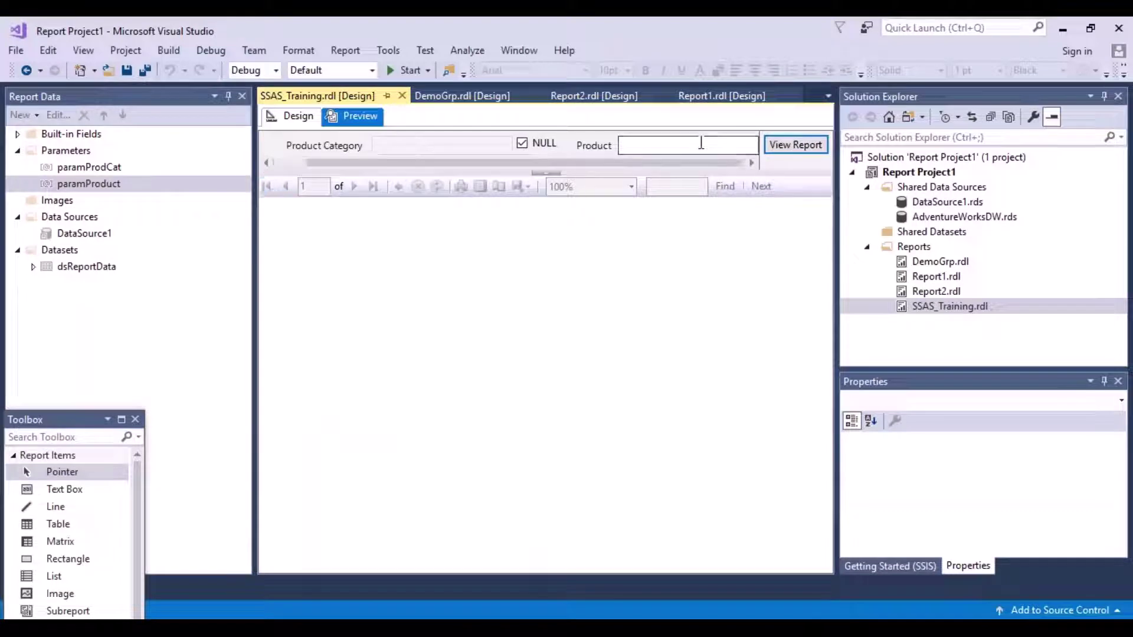
click(275, 125)
- Add a dsReportData filter on the EnglishProductName field
click(87, 270)
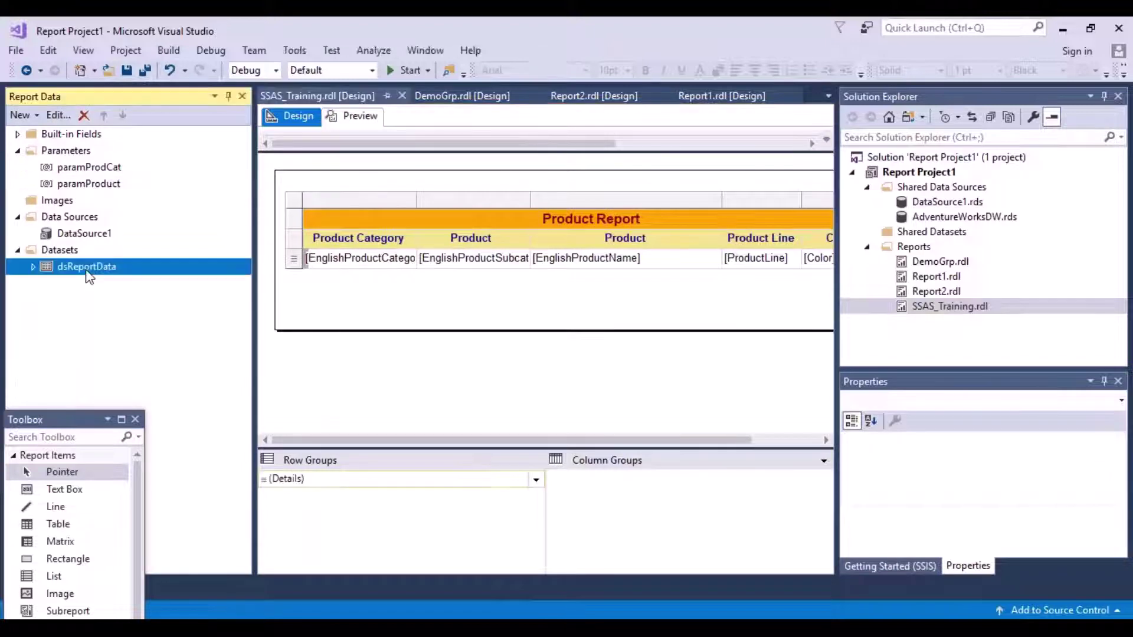
right_click(88, 273)
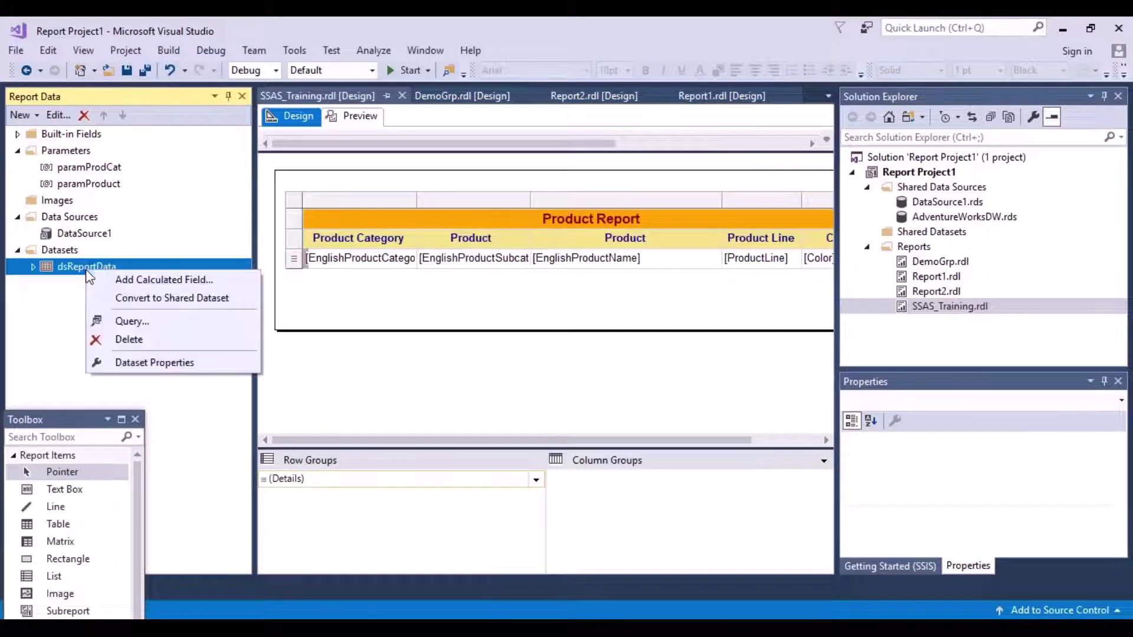
click(179, 370)
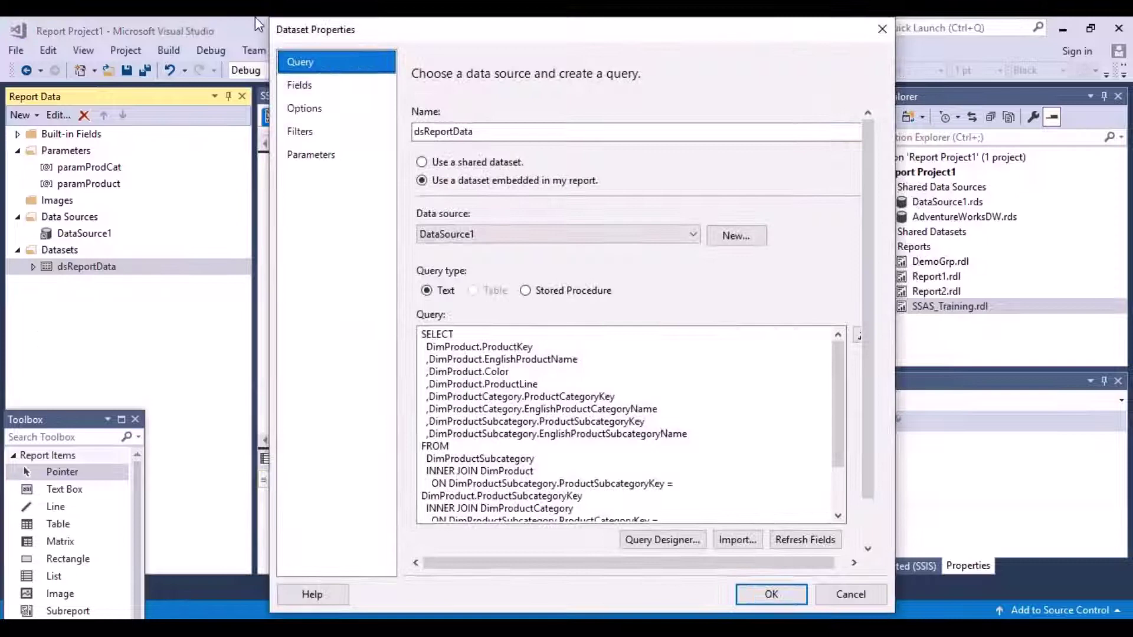
click(313, 133)
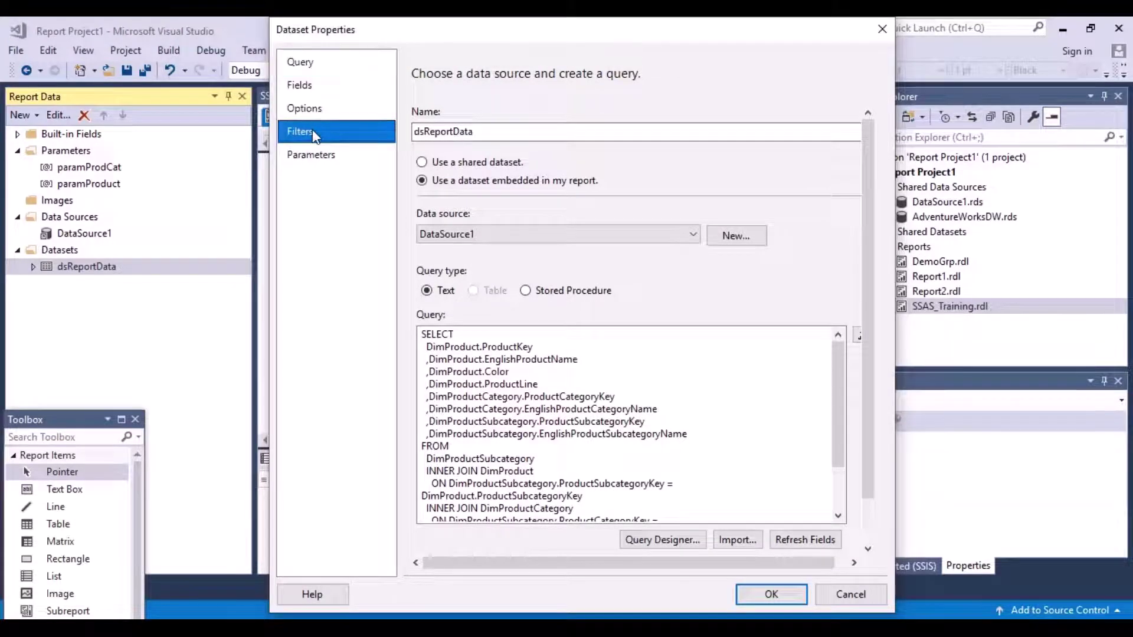
click(439, 143)
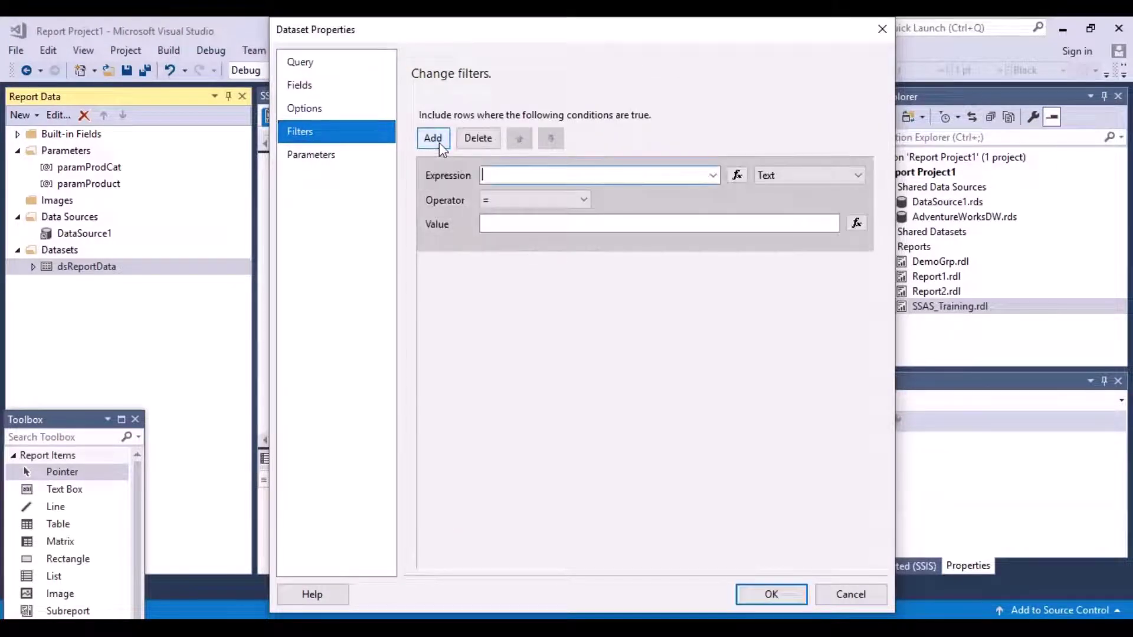
click(714, 176)
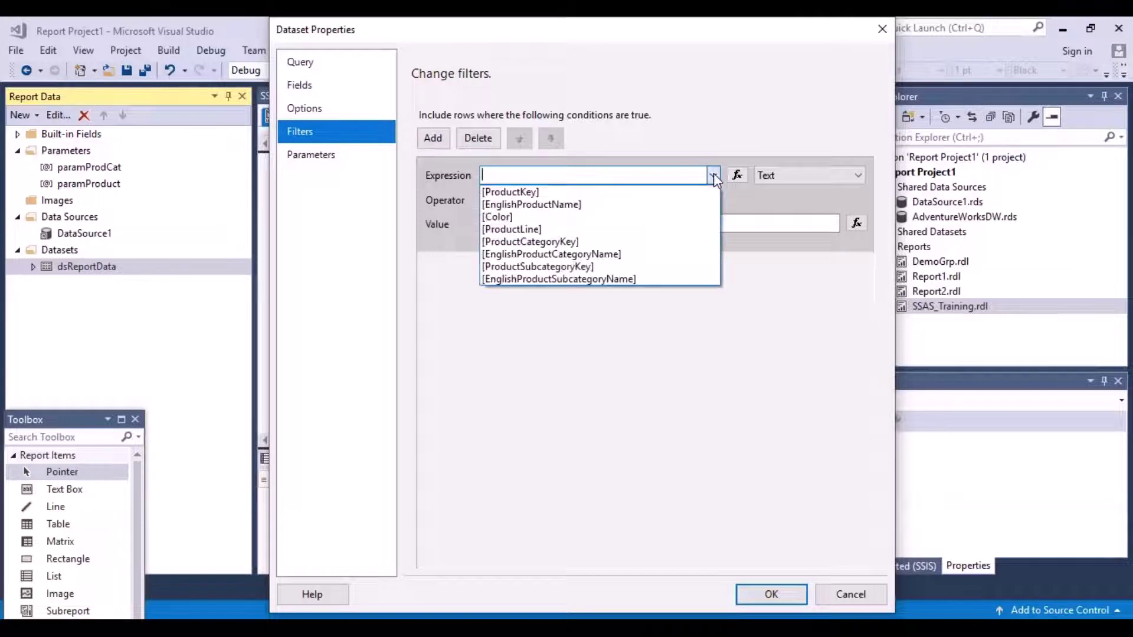
click(527, 204)
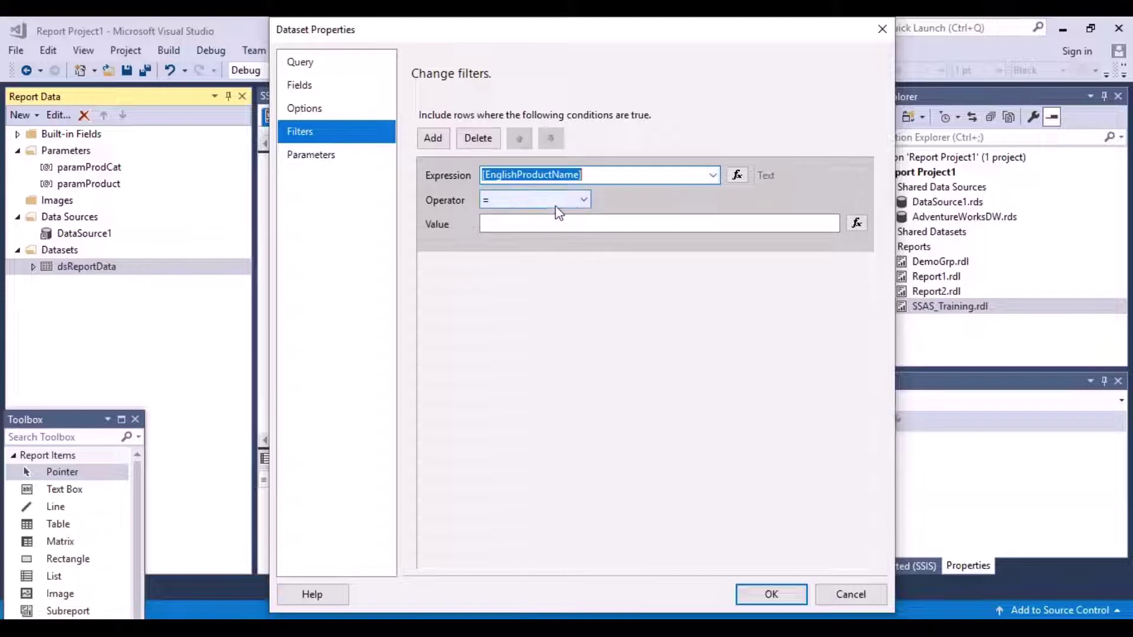
- Set the filter value expression to =Parameters!paramProduct.Value
click(858, 223)
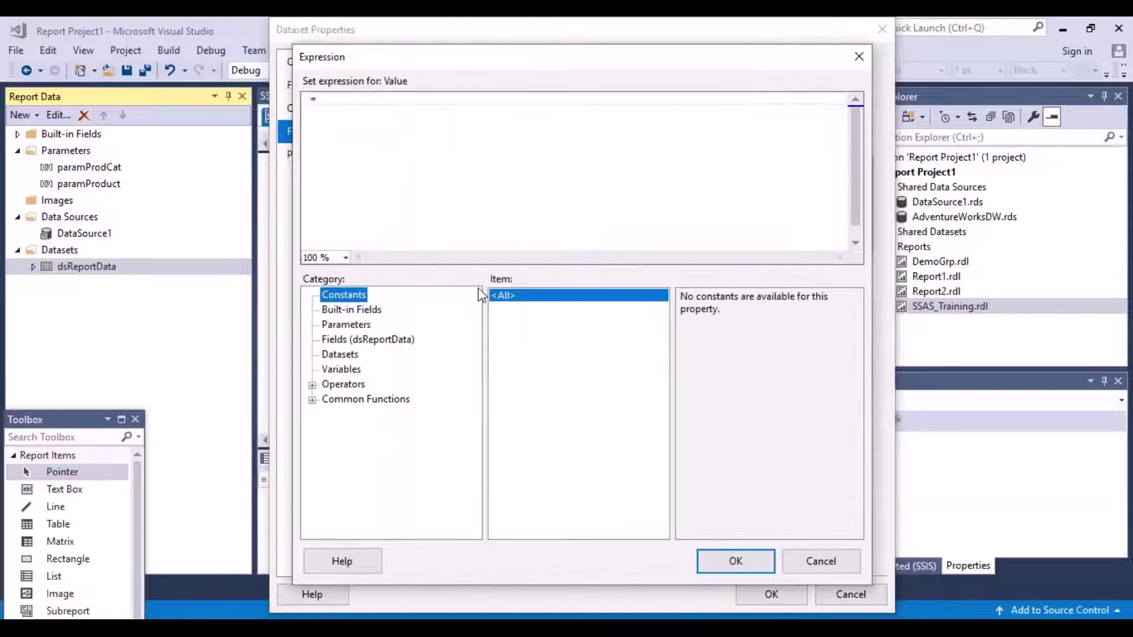
click(358, 326)
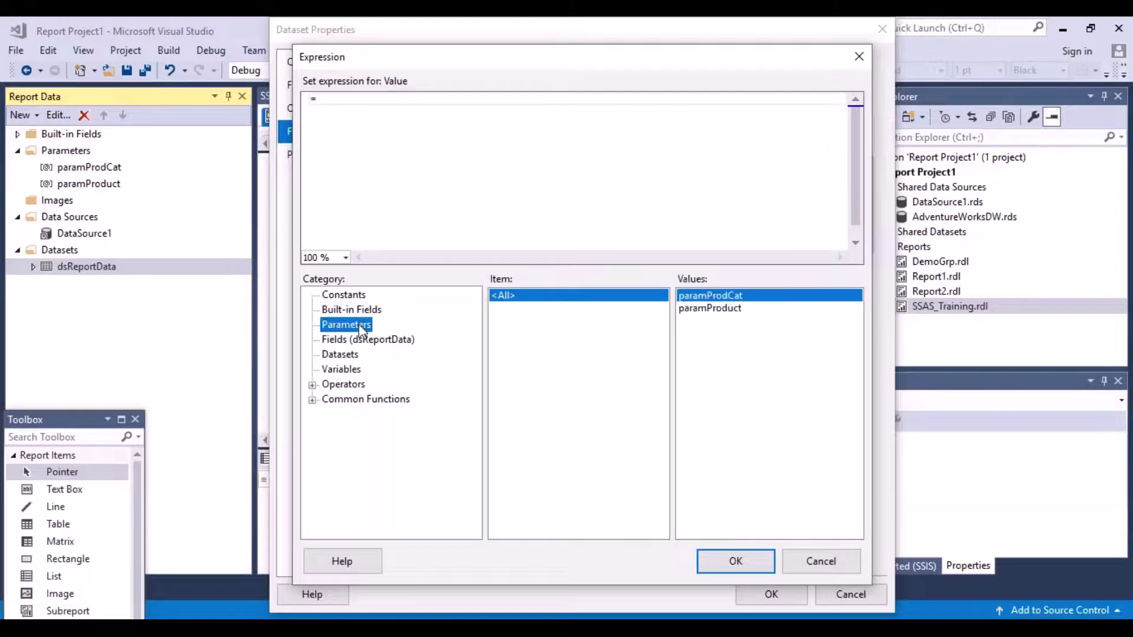
double_click(726, 313)
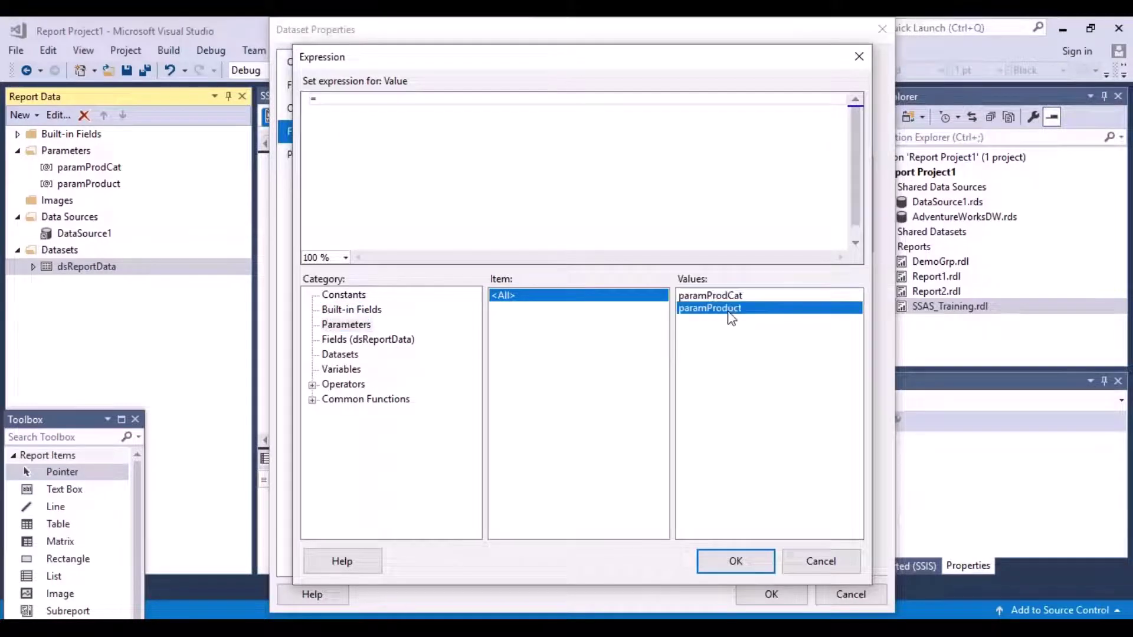
click(746, 567)
- Preview the report for product Mountain, see headers with no rows, and return to Design
click(783, 597)
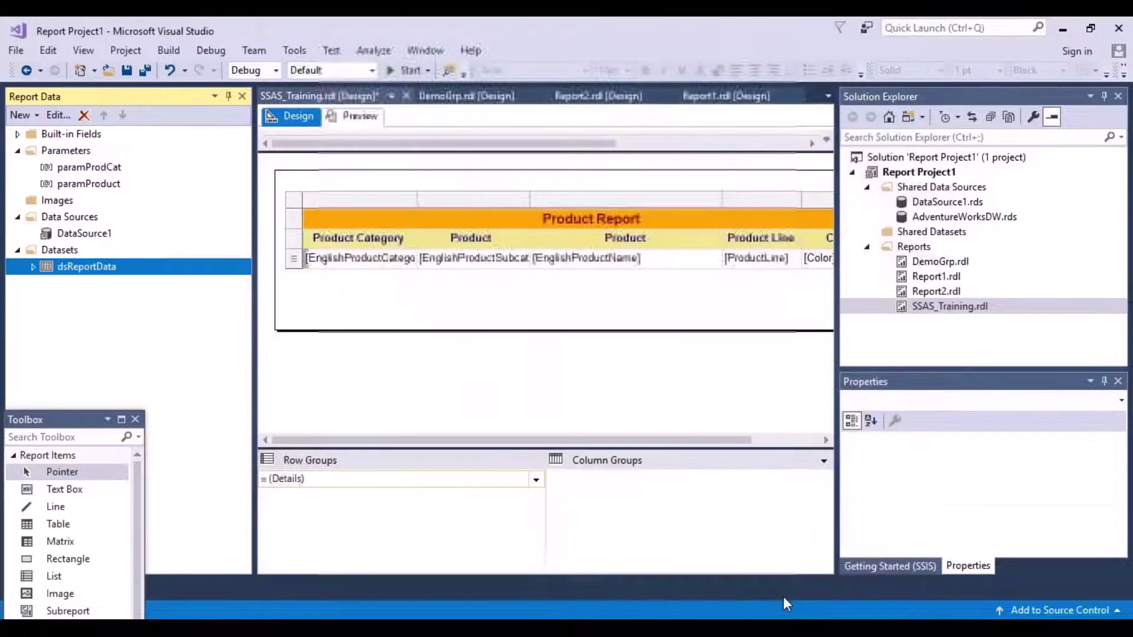
click(363, 118)
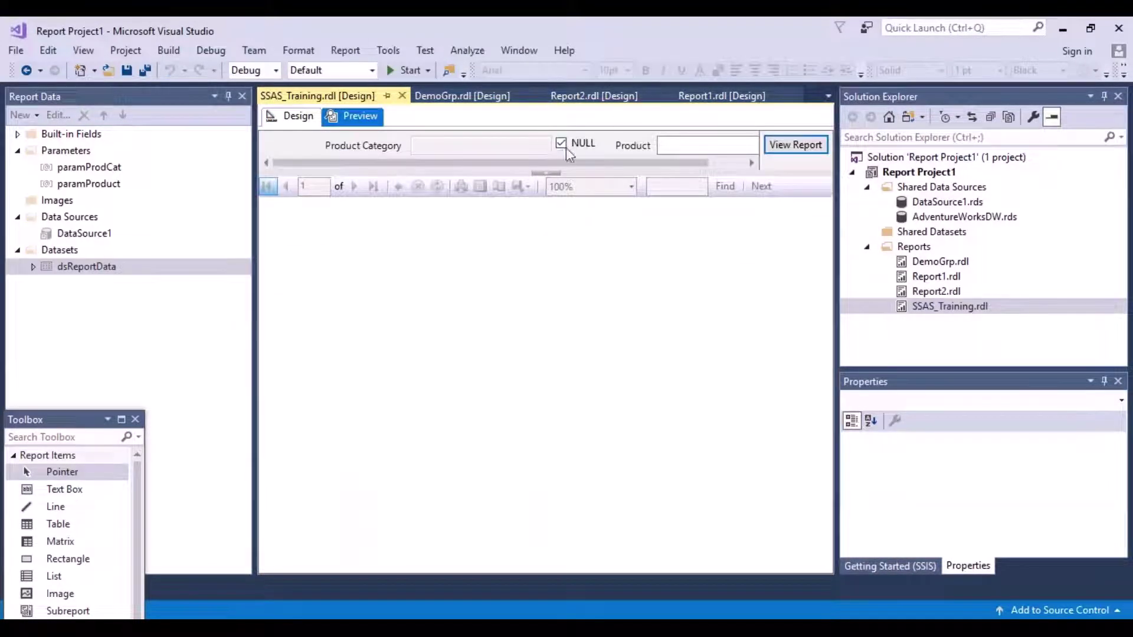
click(713, 145)
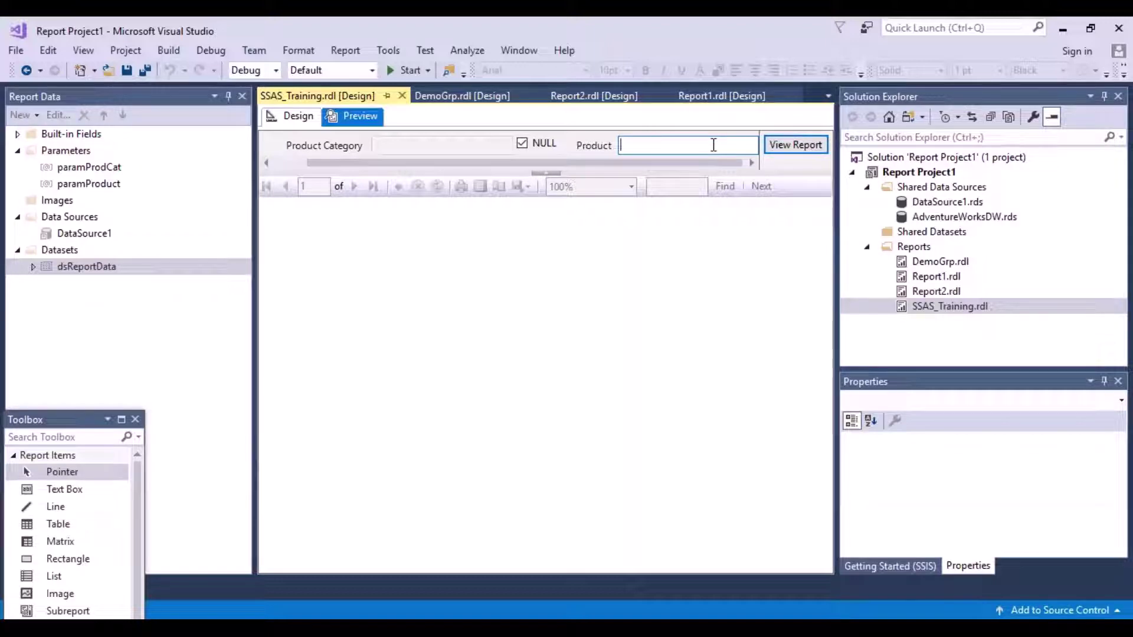
text(Mou)
text(nta)
text(in)
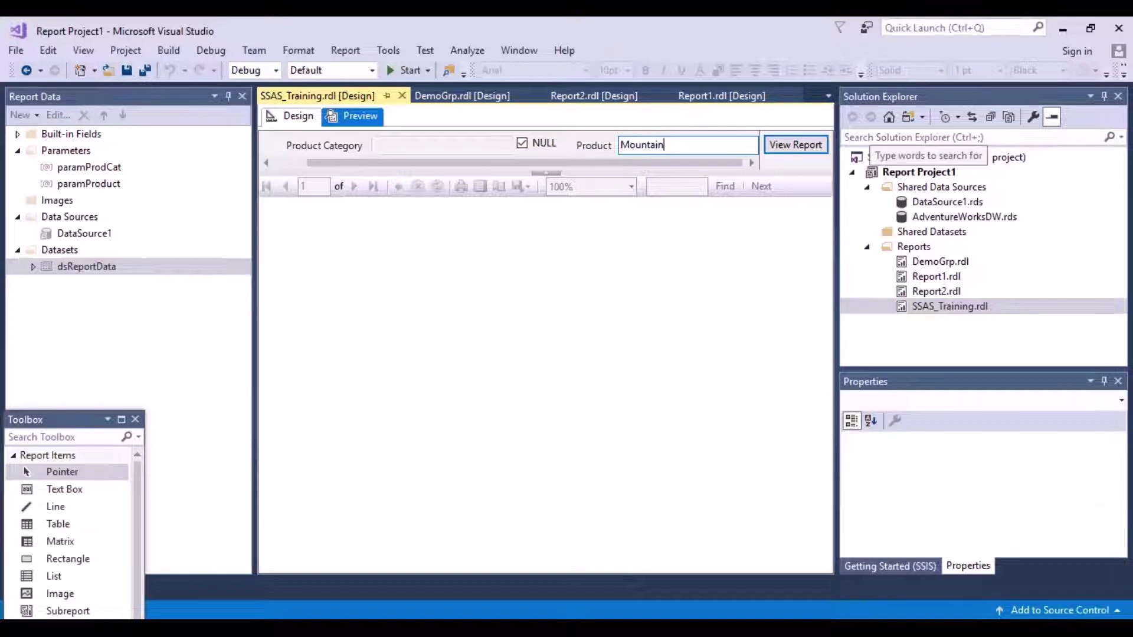
click(801, 152)
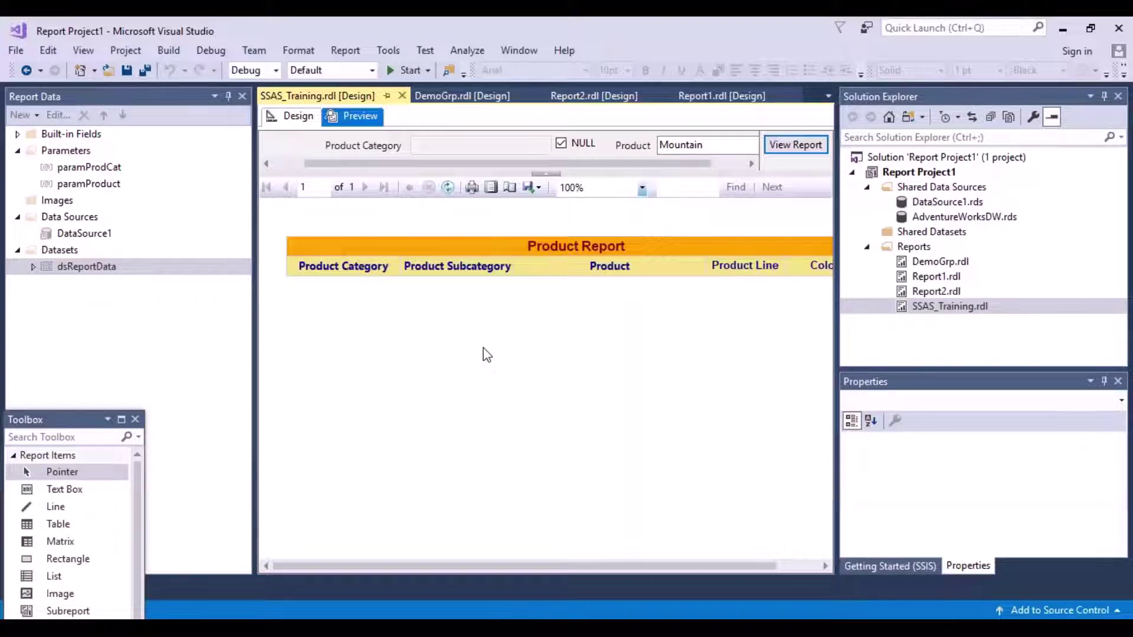
click(124, 267)
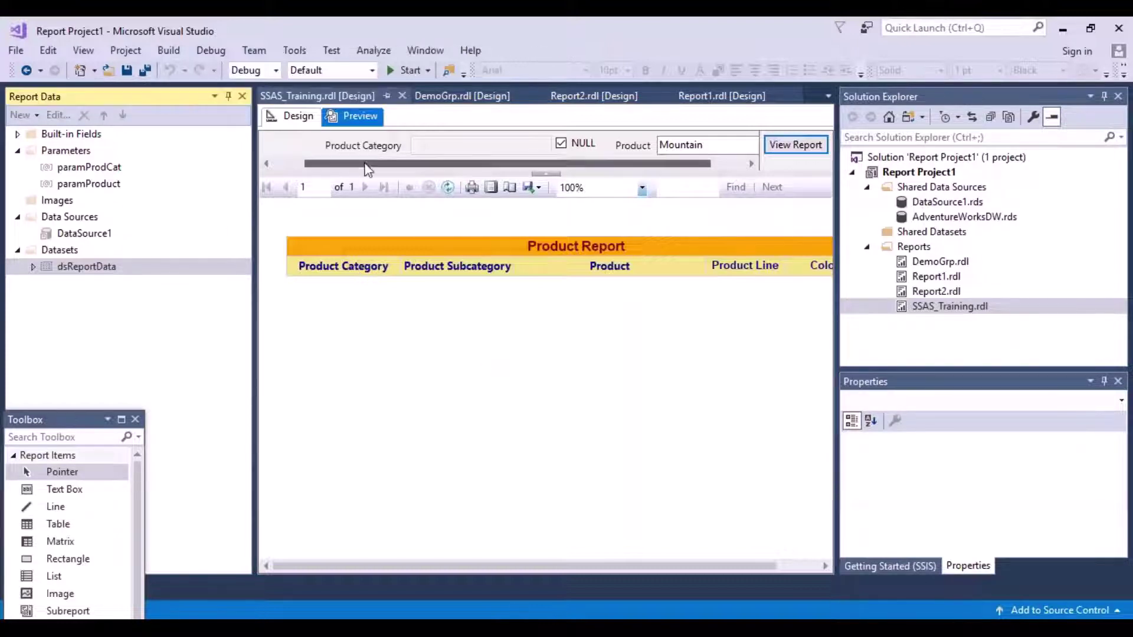
click(298, 118)
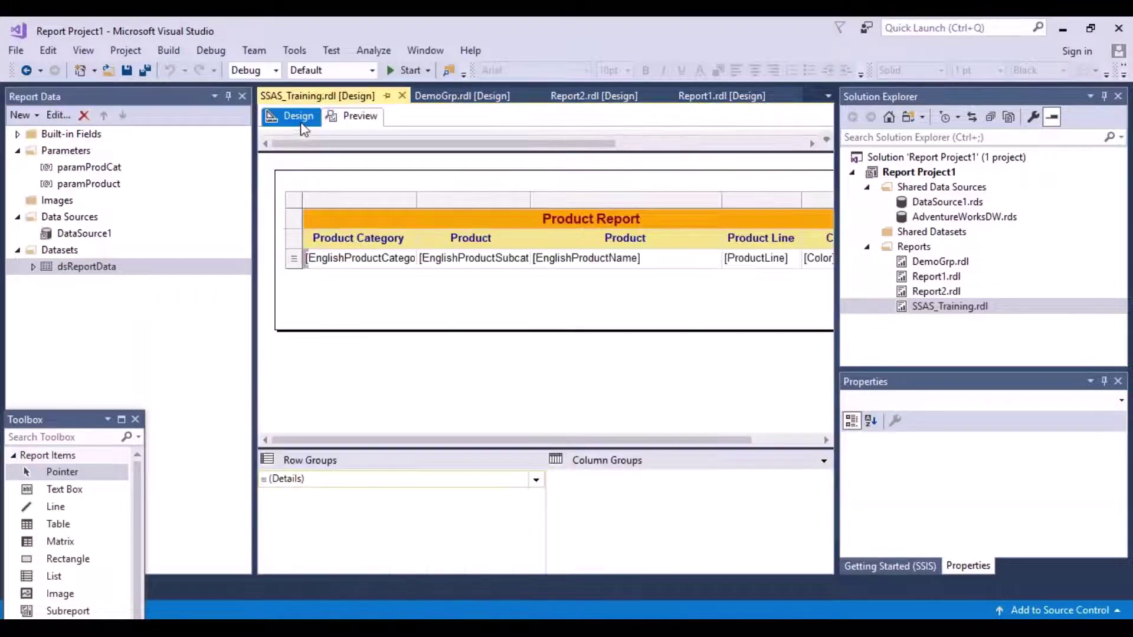
- Change the dsReportData EnglishProductName filter operator from equals to Like
right_click(89, 271)
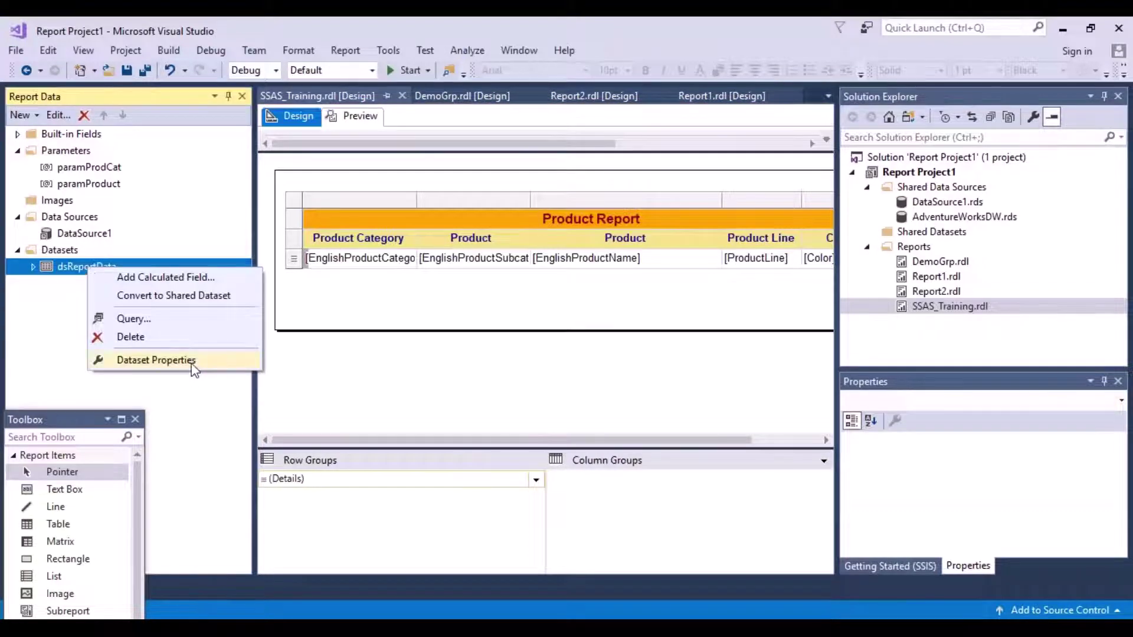
click(156, 361)
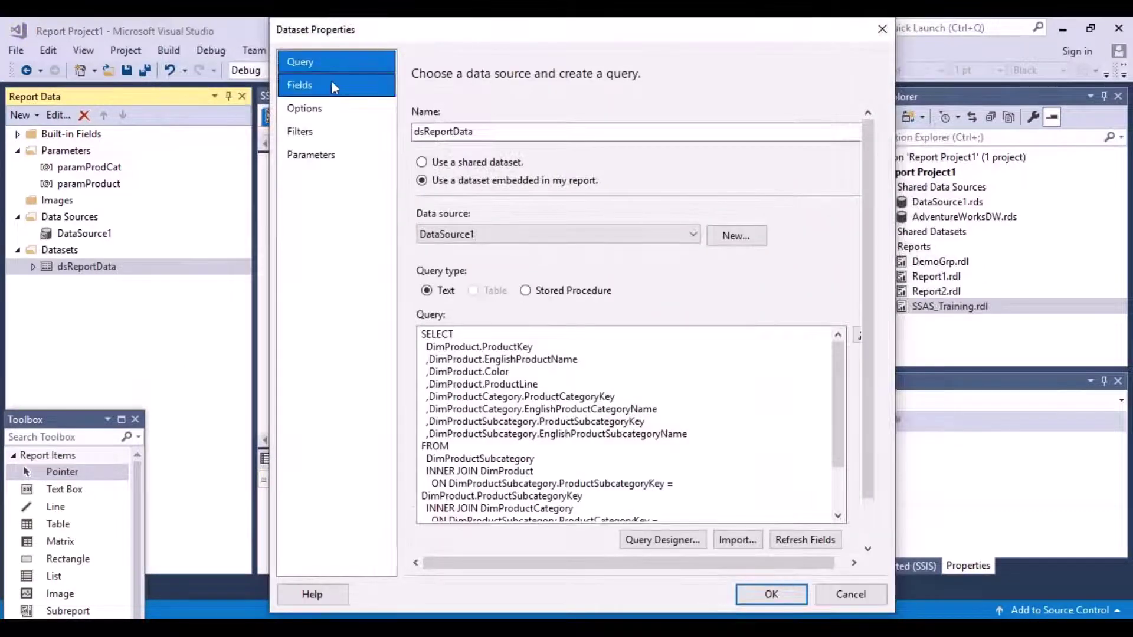
click(304, 137)
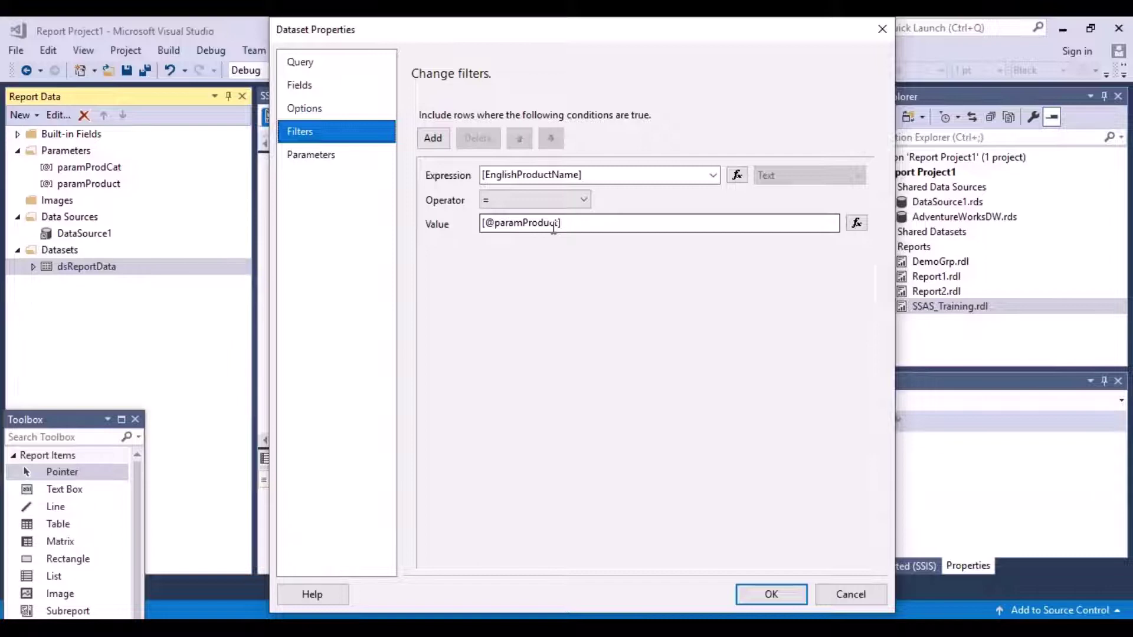
click(586, 203)
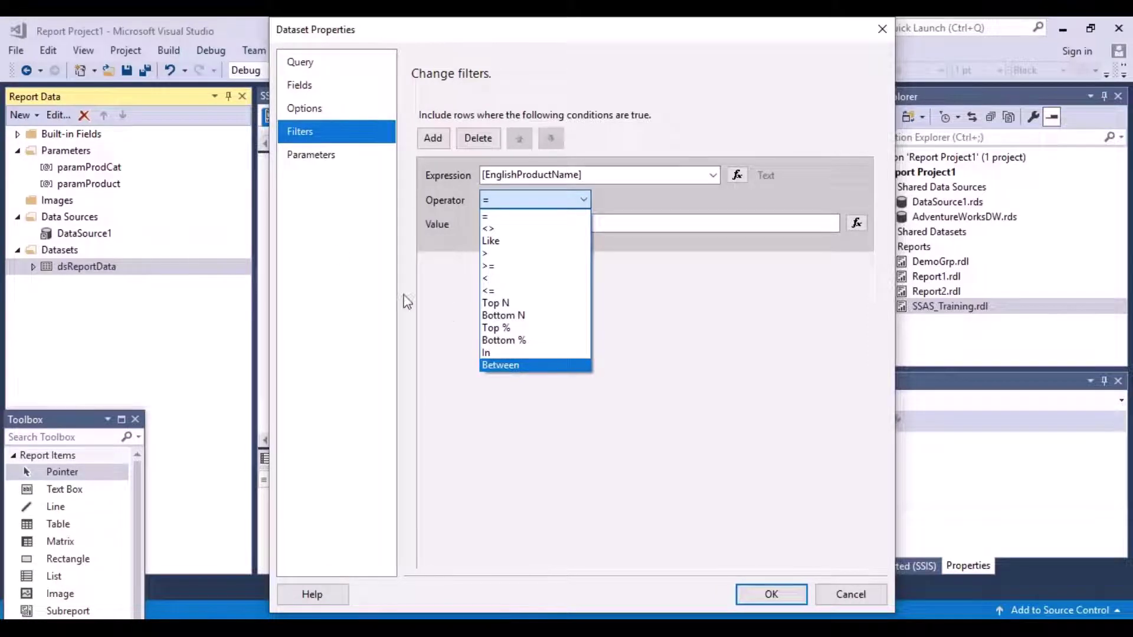
click(495, 246)
text([@paramProduct])
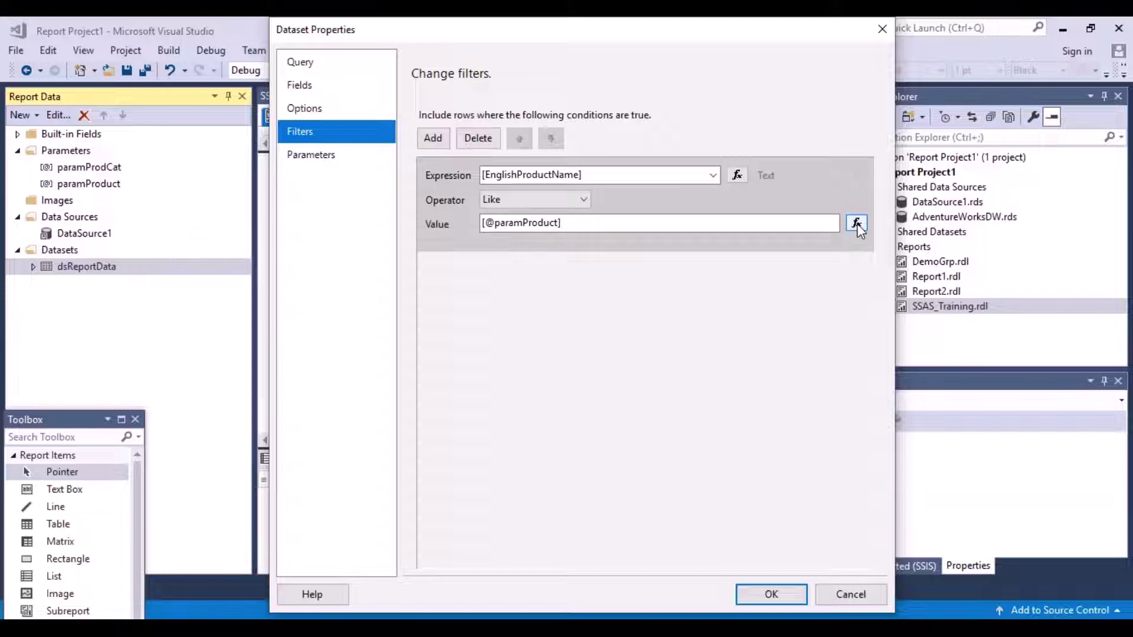
- Set the filter value to ="*" & Parameters!paramProduct.Value & "*" and confirm
click(855, 227)
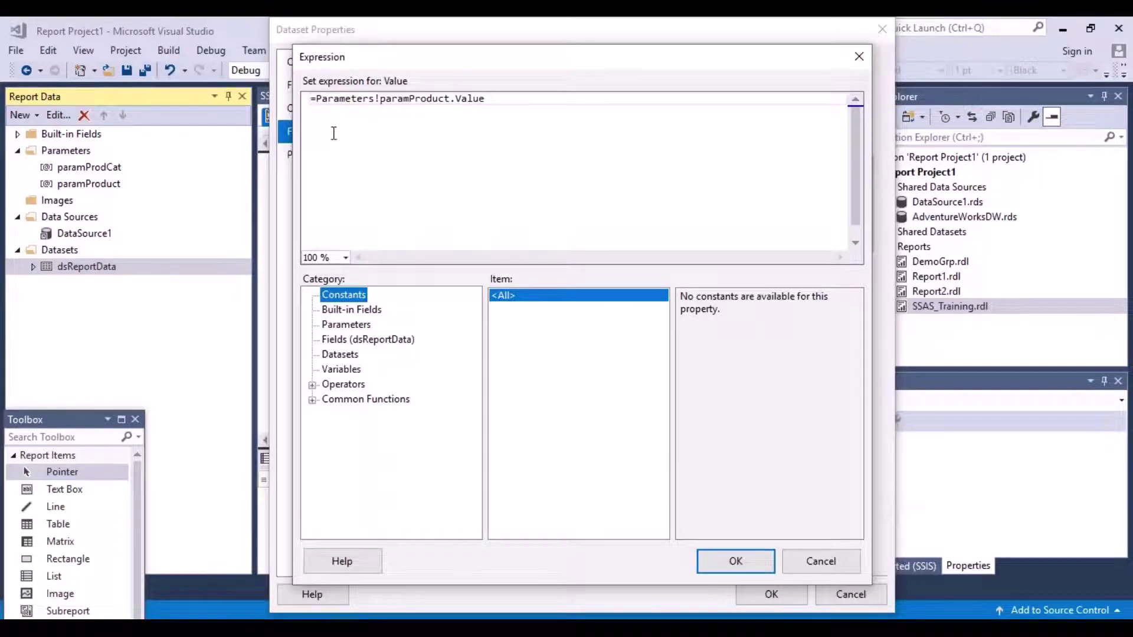
click(317, 99)
click(316, 99)
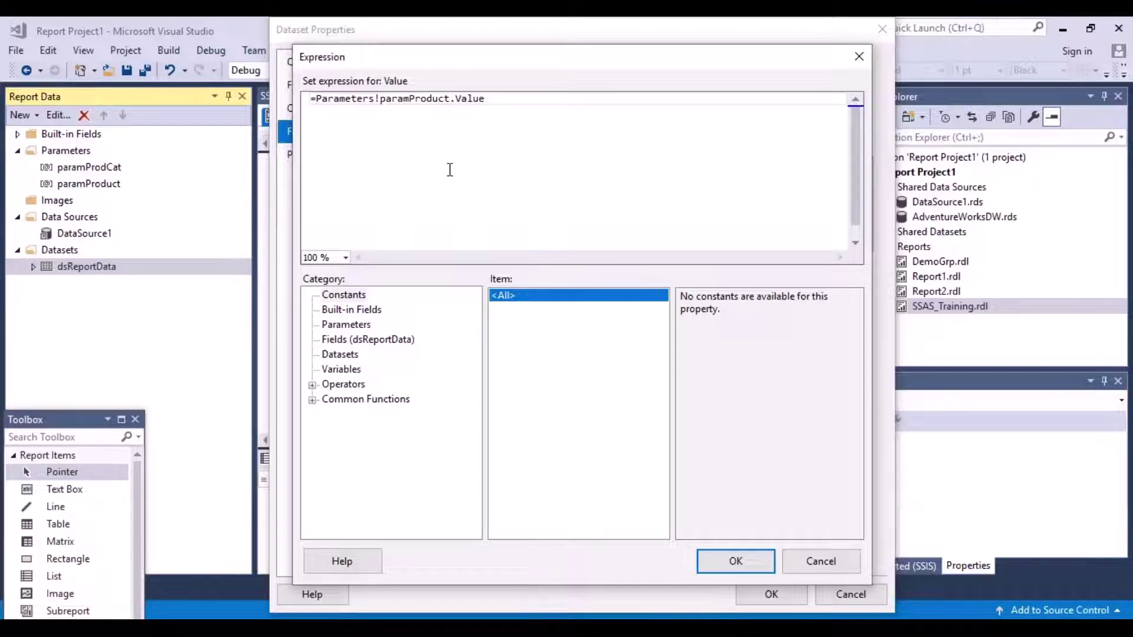
text(")
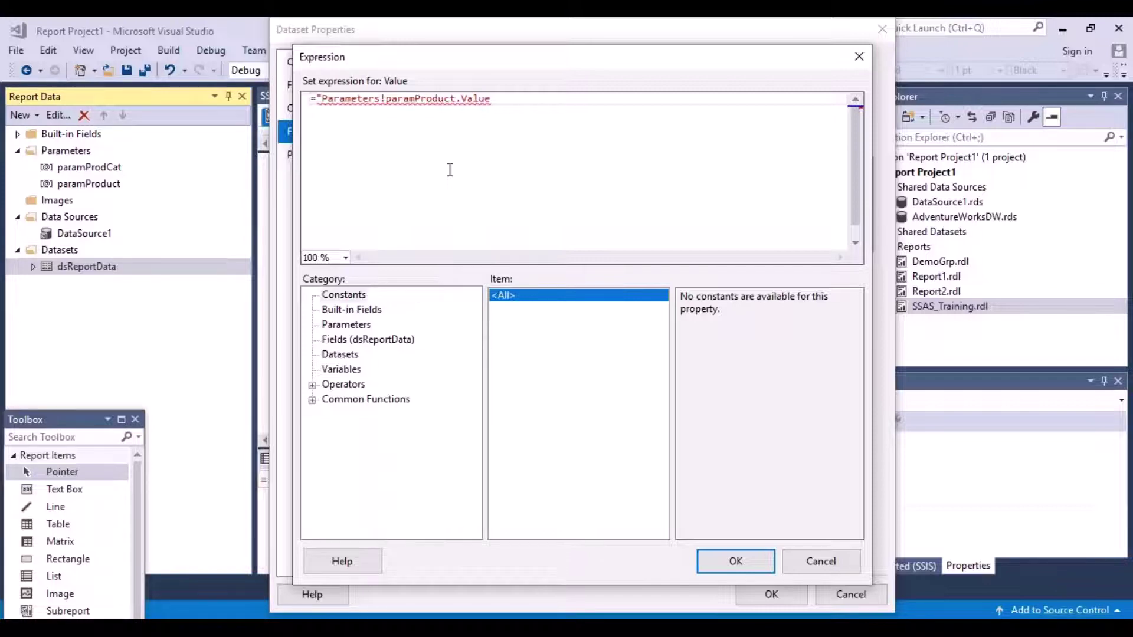
text(*" &)
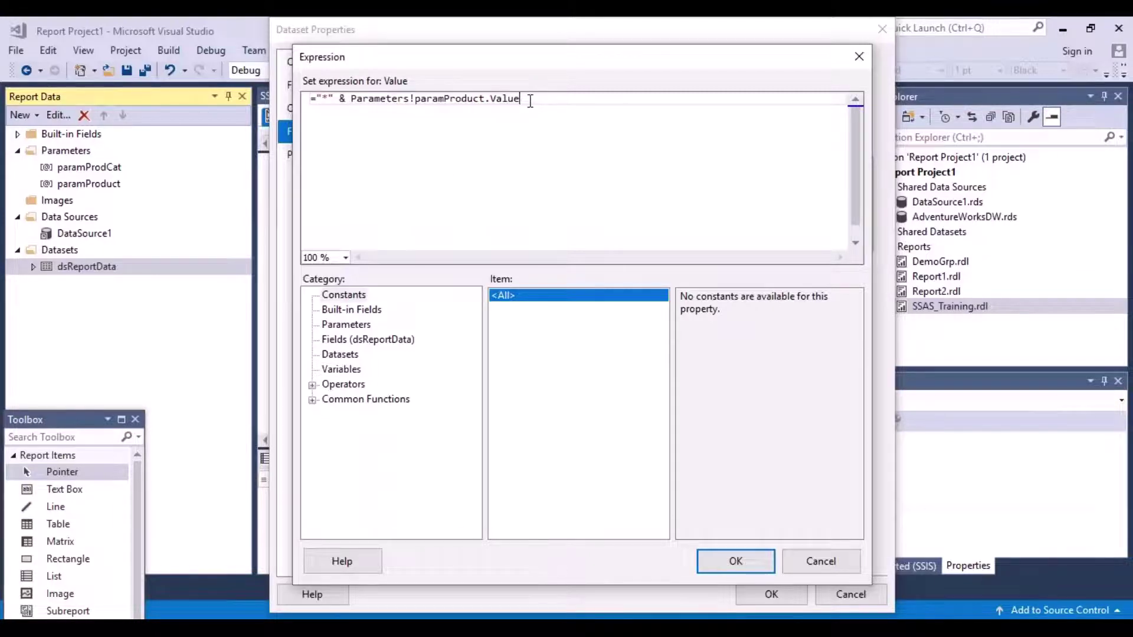
text(&)
text("*)
click(748, 569)
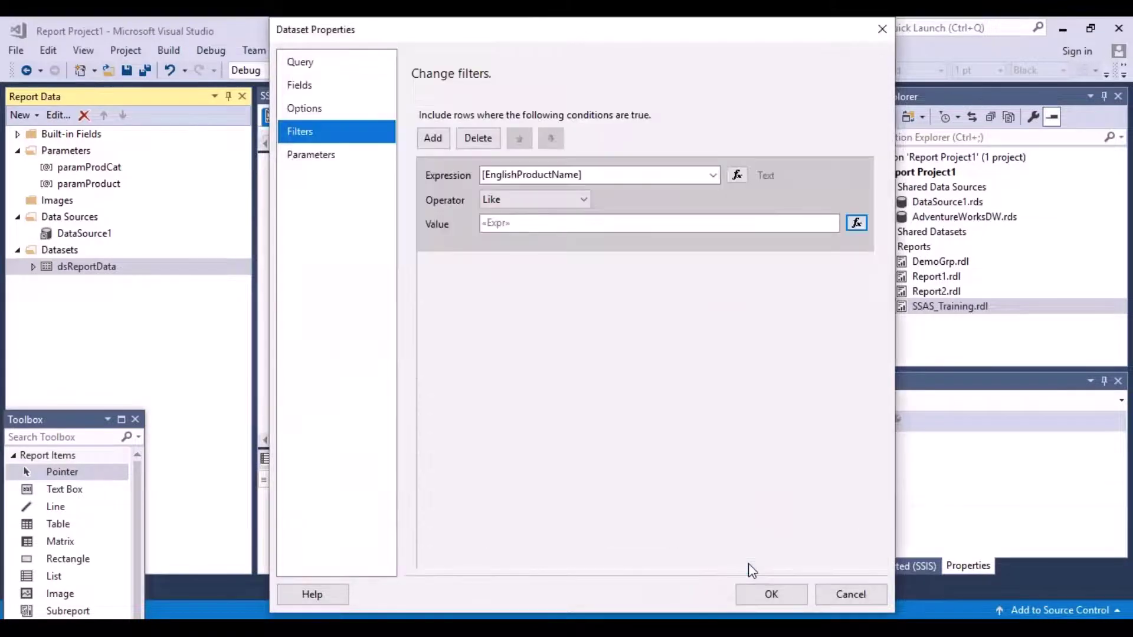
- Apply the dataset changes and enter Mountain as the Product in Preview
click(767, 593)
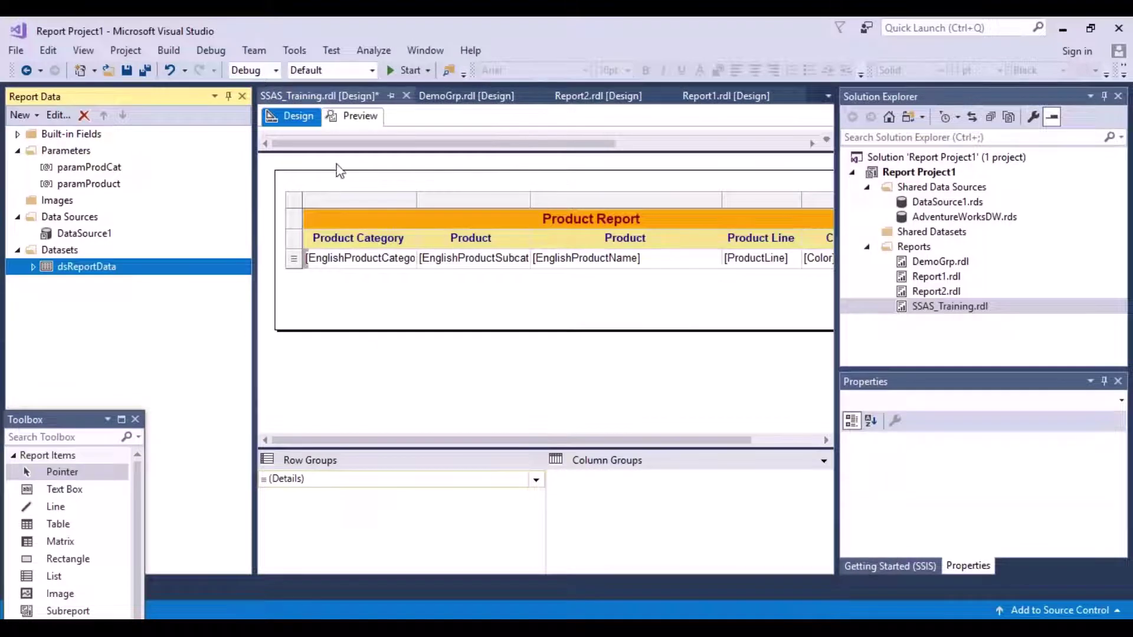
click(361, 118)
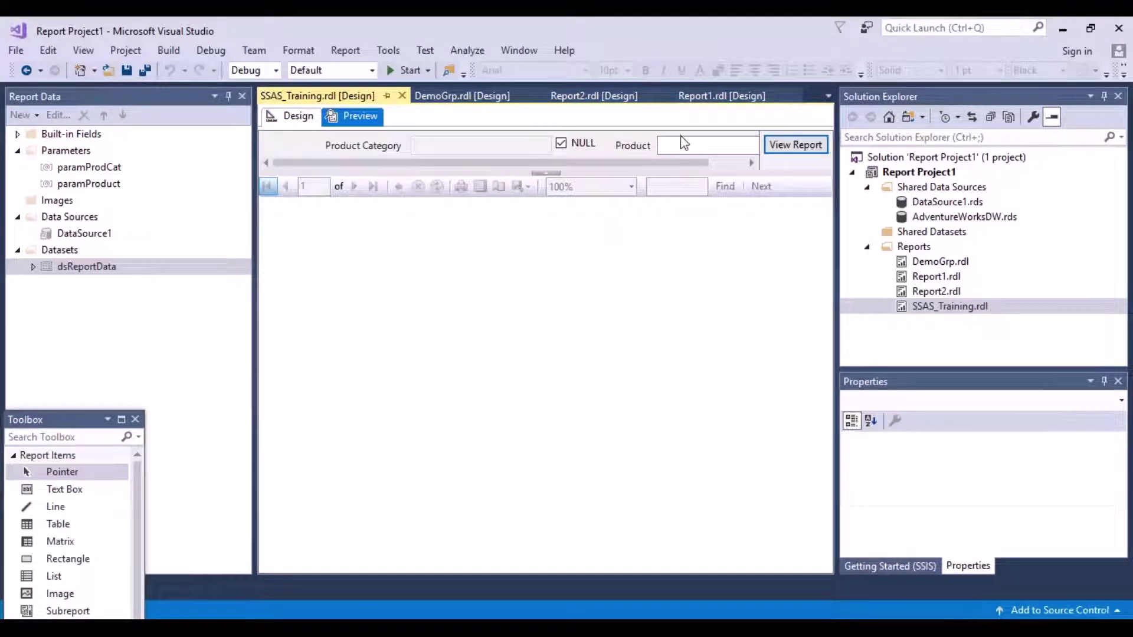
click(681, 144)
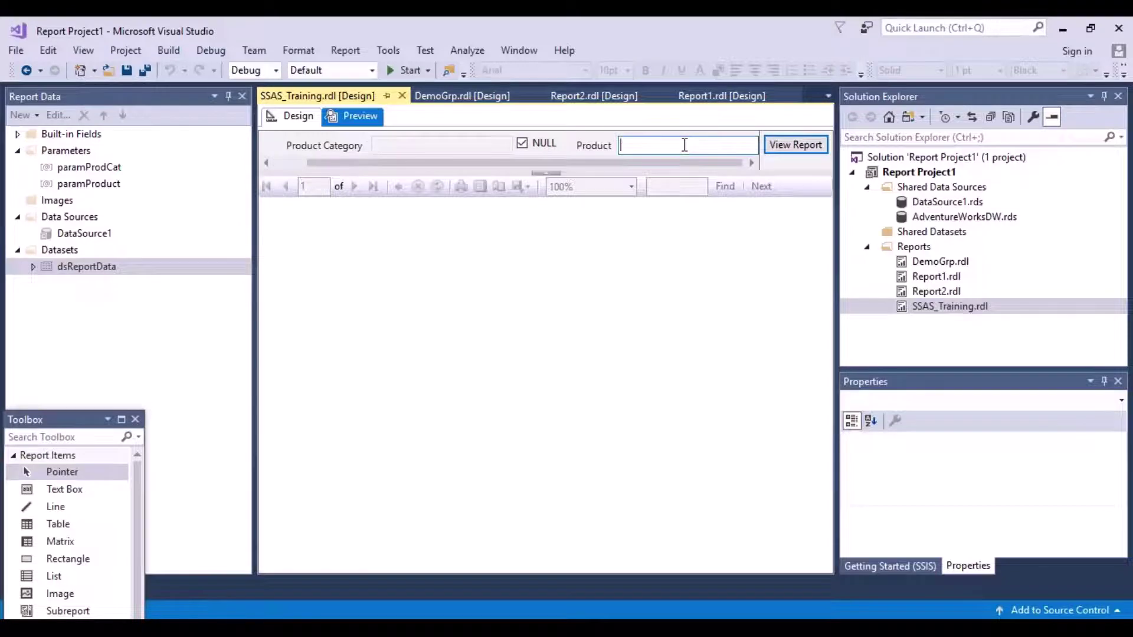
text(Mounta)
text(in)
- Run the report to list every product containing Mountain, like Mountain Bike Socks
click(794, 145)
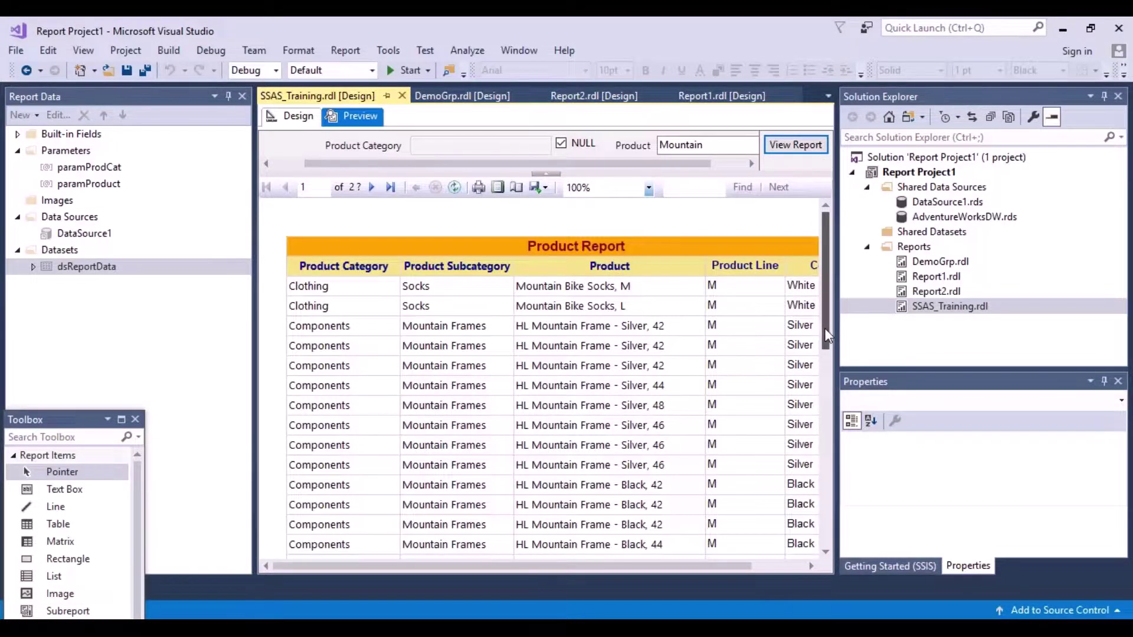
mouse_move(825, 328)
mouse_down()
mouse_move(828, 531)
mouse_move(829, 297)
mouse_up()
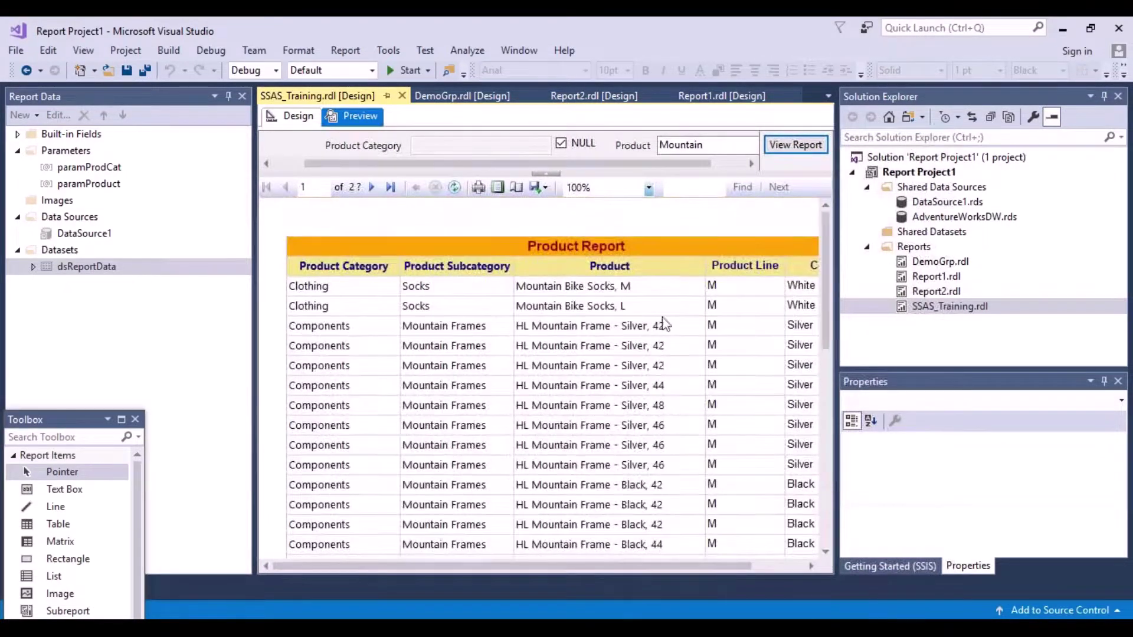